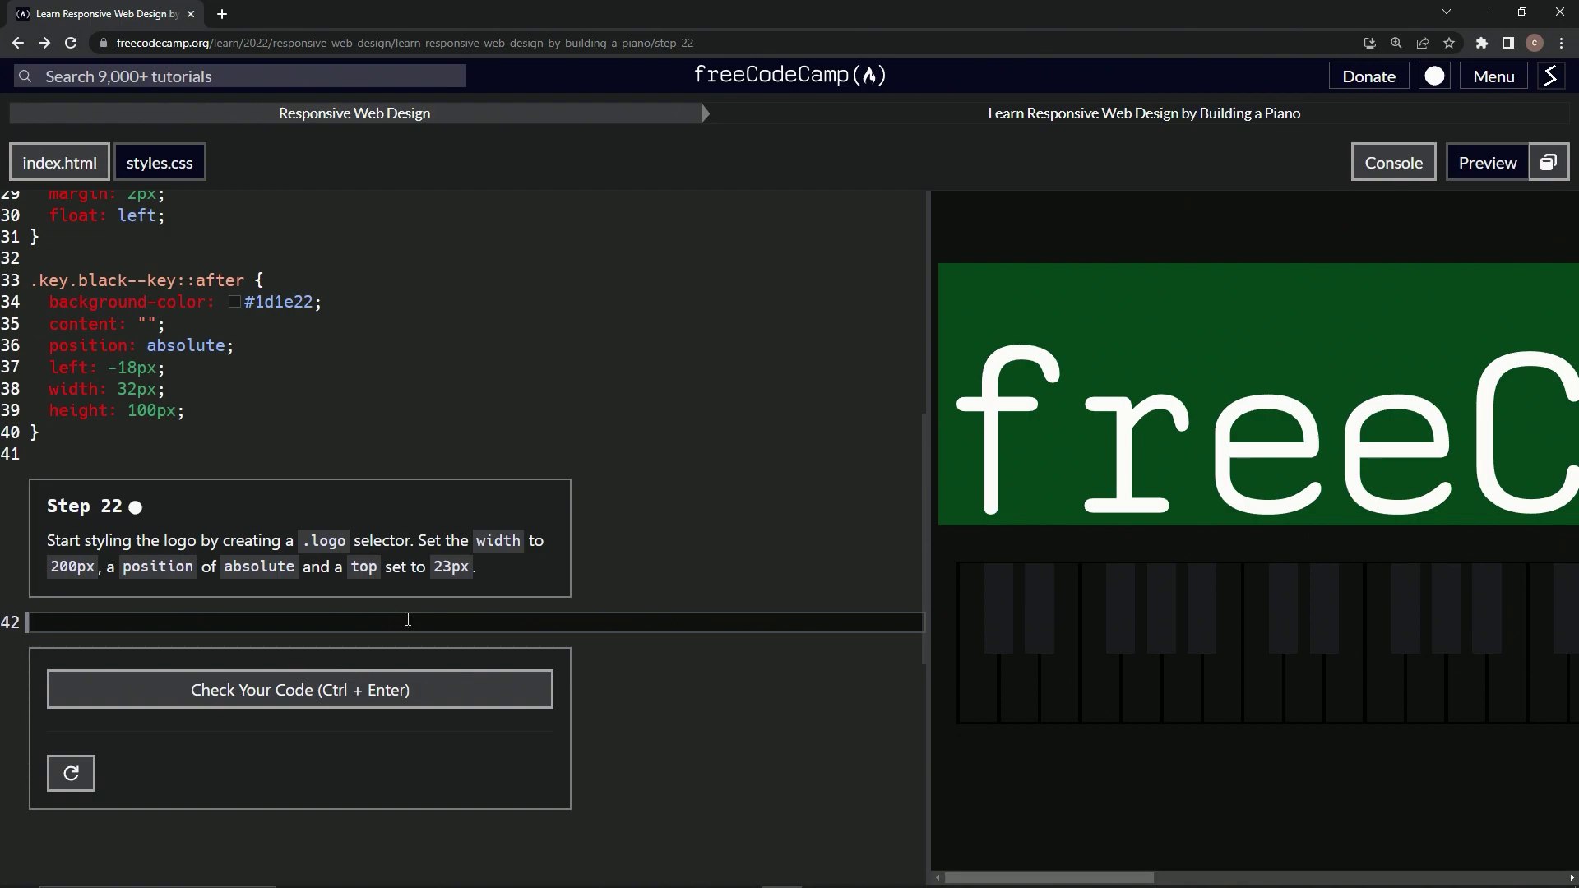
pyautogui.write('.log')
pyautogui.write('o ')
pyautogui.write('{')
# Step: Write the .logo rule with width 200px, position absolute and top 23px, correcting the 'ps' typo
pyautogui.press('Return')
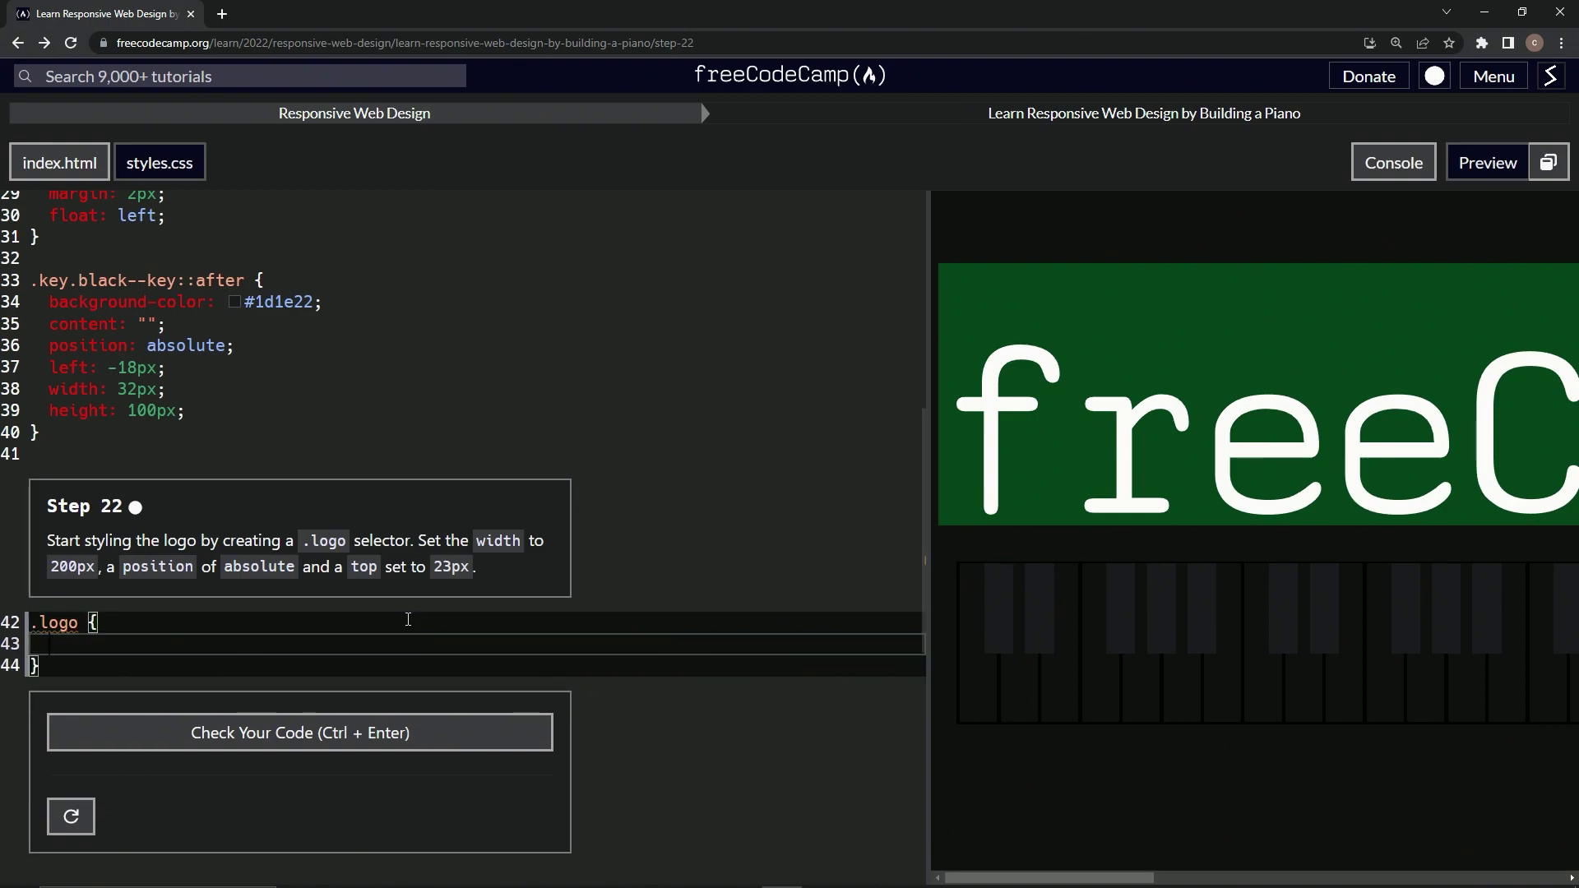
pyautogui.write('width: 20')
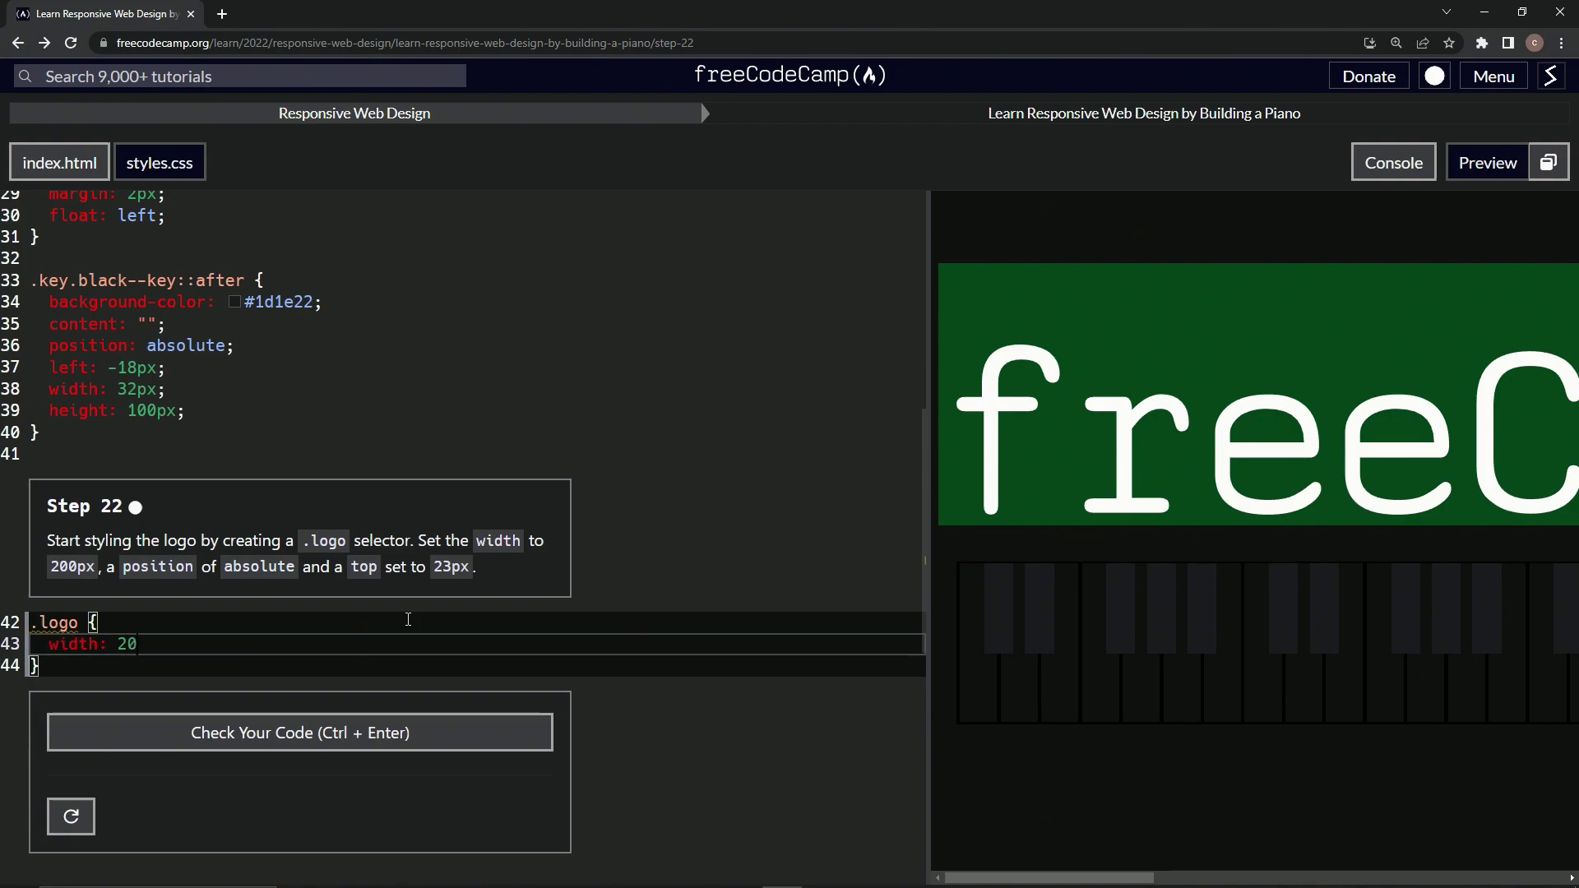
pyautogui.write('0px')
pyautogui.write(';')
pyautogui.press('Return')
pyautogui.write('pos')
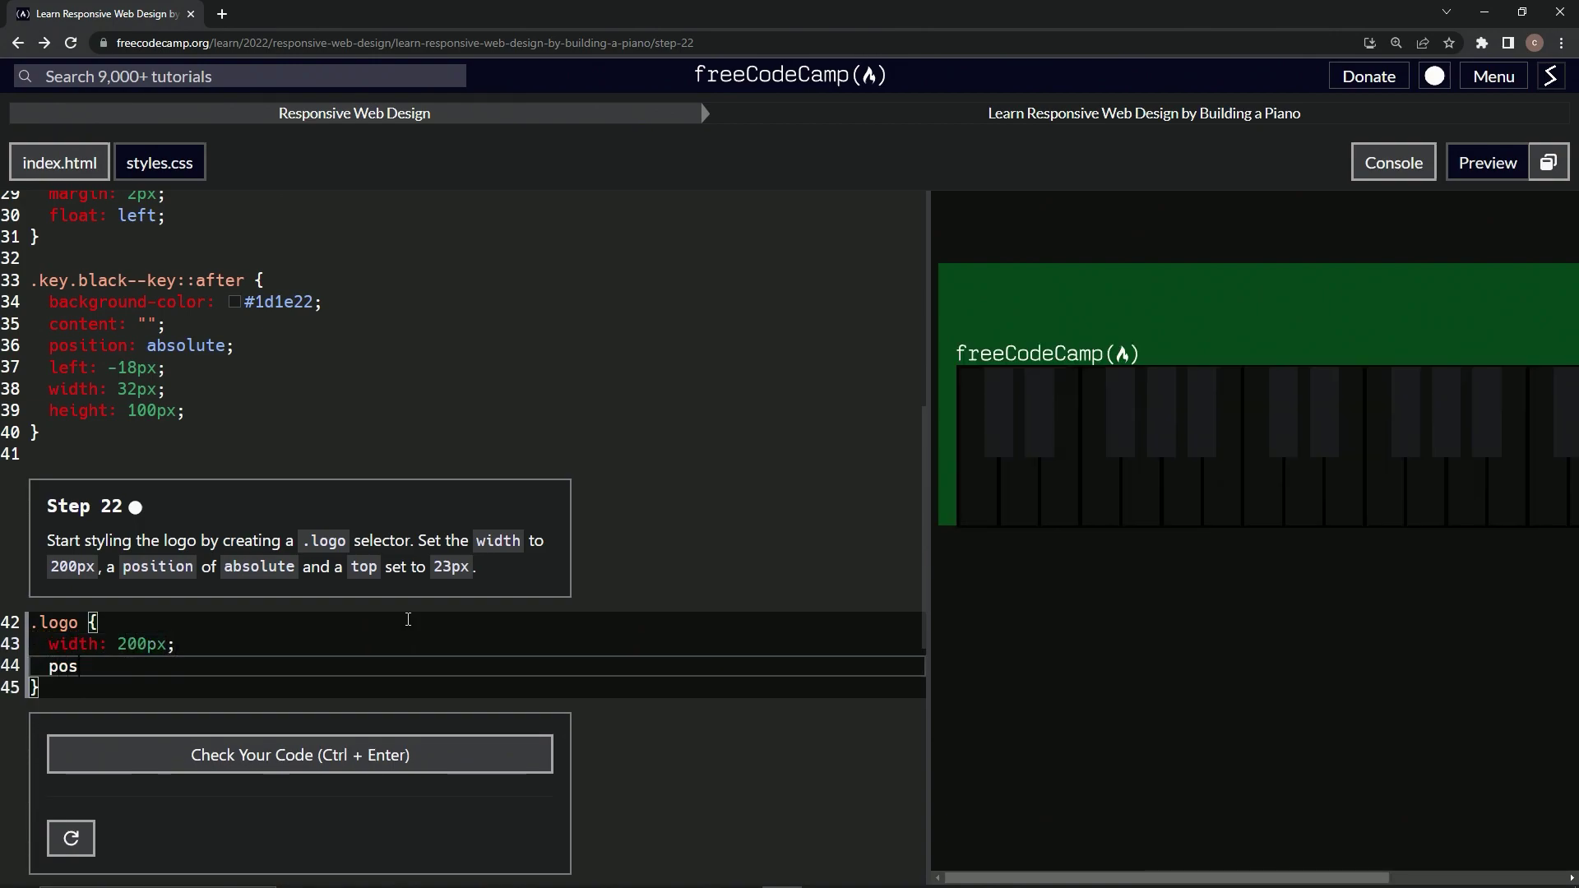
pyautogui.write('ition: abs')
pyautogui.write('olute;')
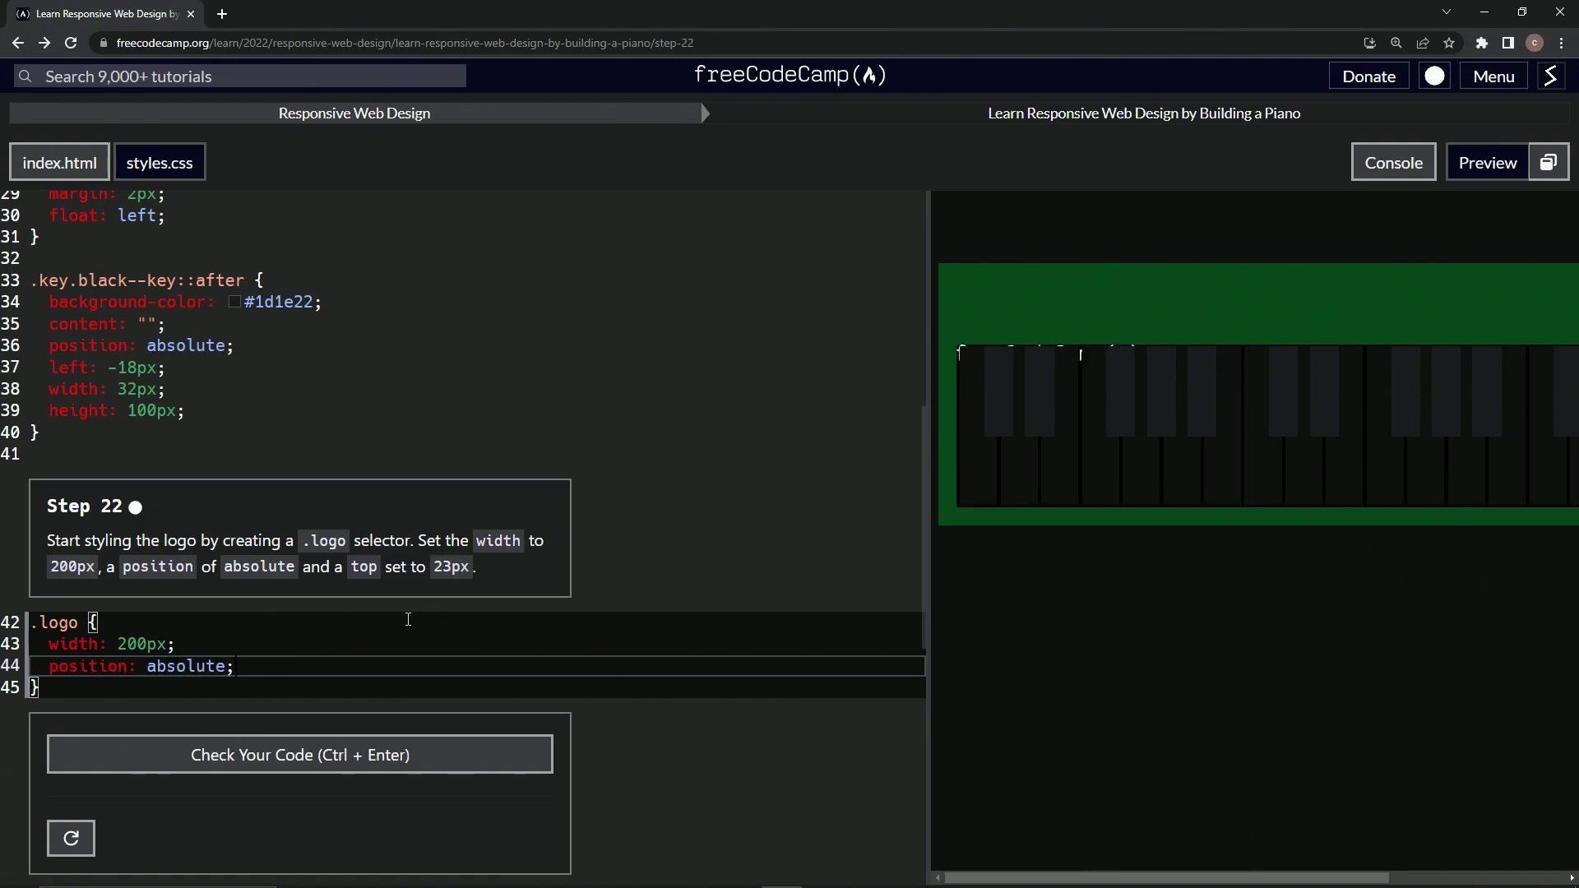
pyautogui.press('Return')
pyautogui.write('top: ')
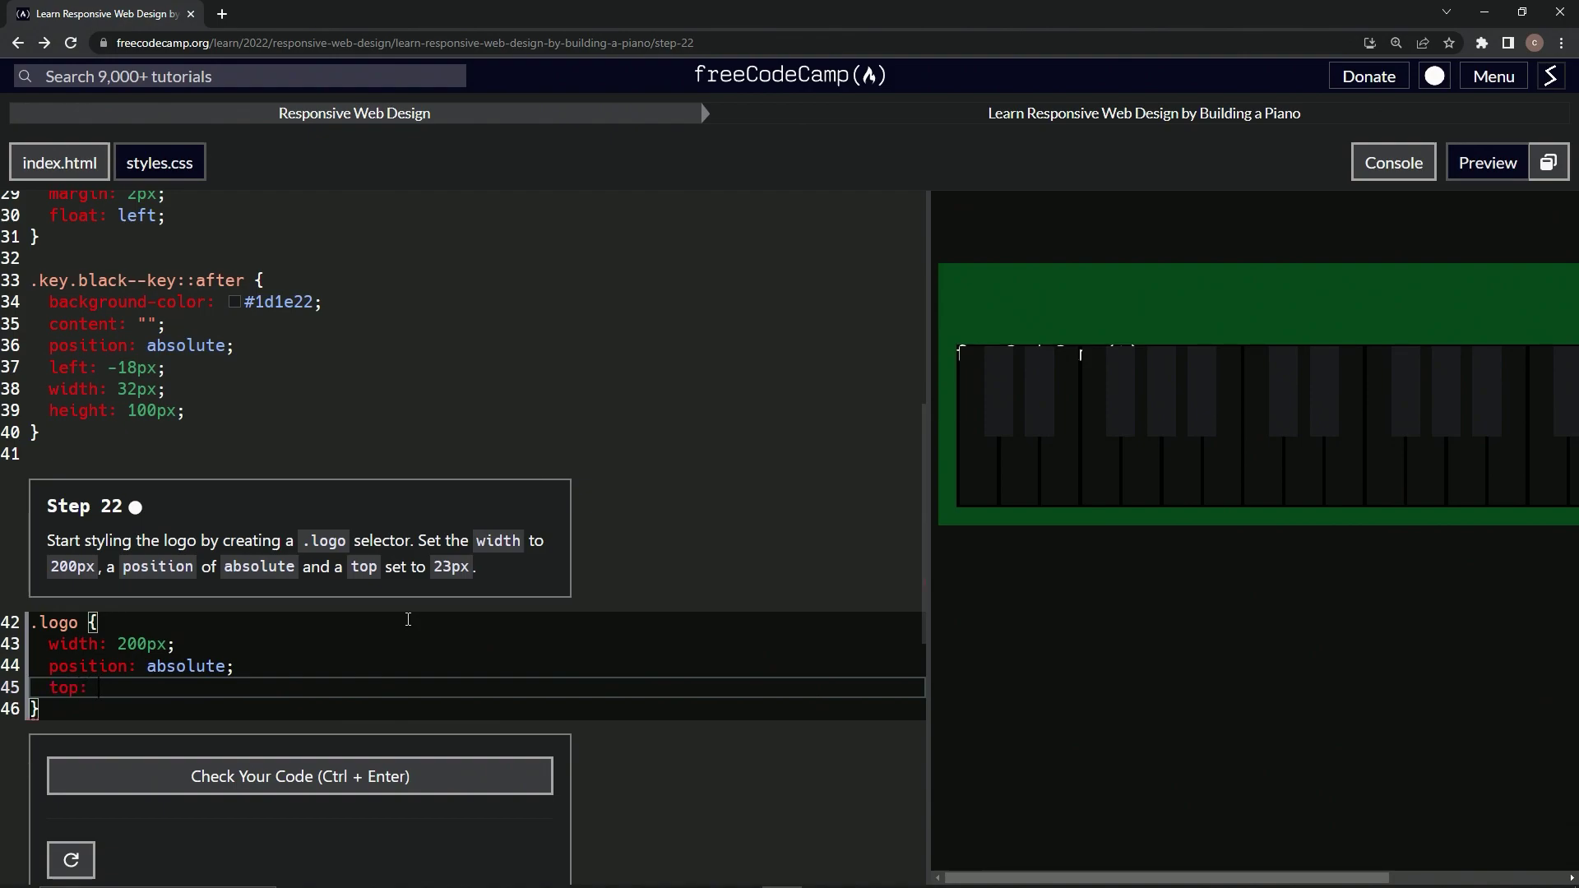
pyautogui.write('23ps;')
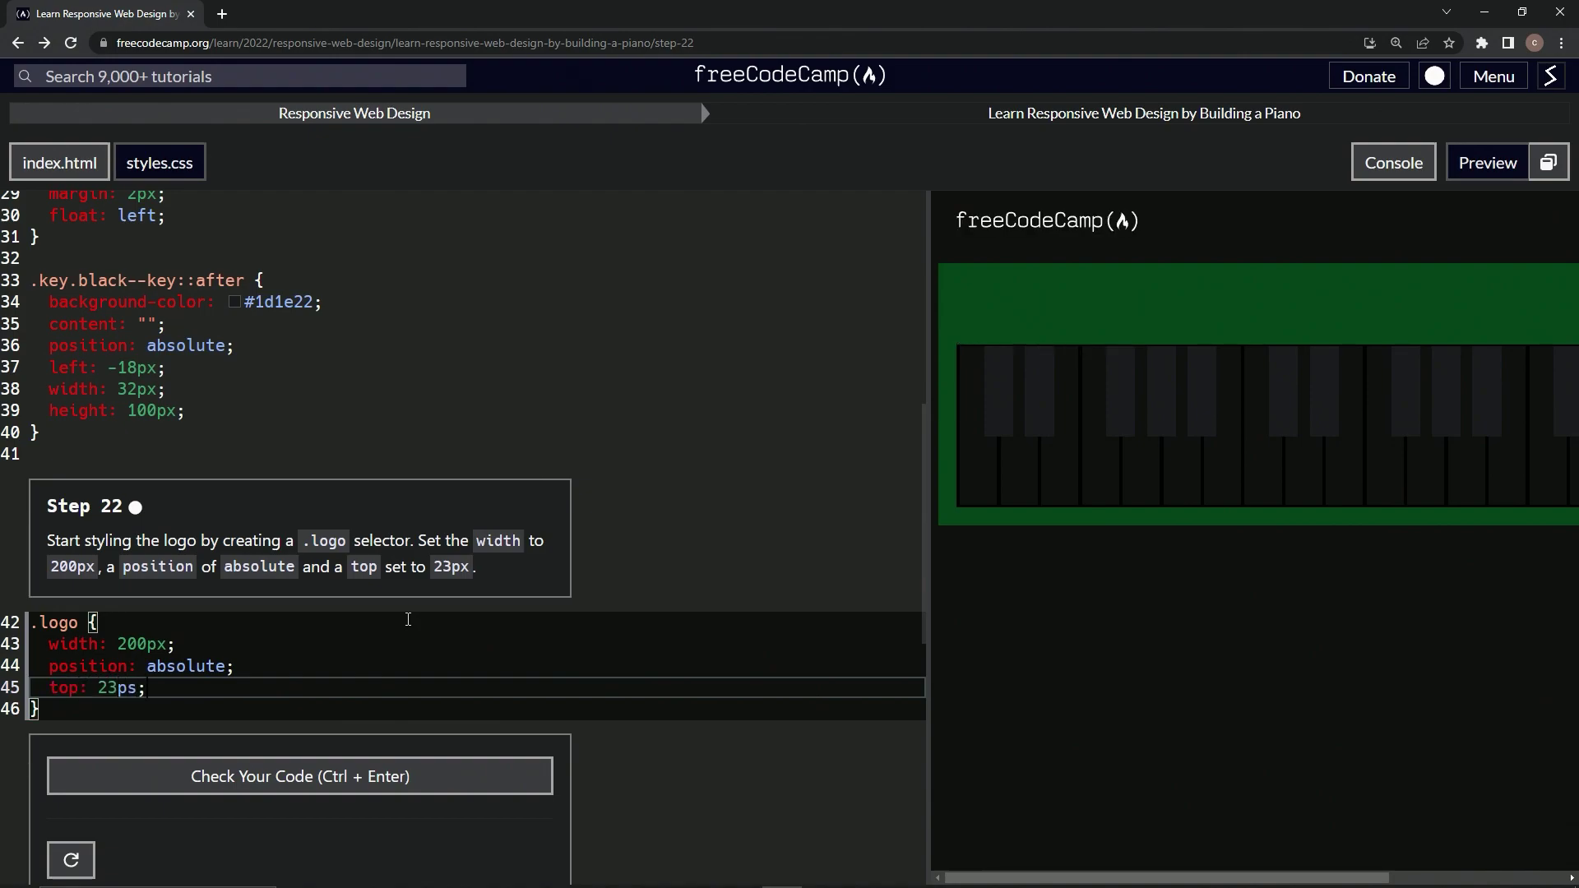
pyautogui.press('BackSpace')
pyautogui.press('BackSpace')
pyautogui.write('x')
# Step: Check the .logo code, then submit it to advance to Step 23
pyautogui.click(270, 785)
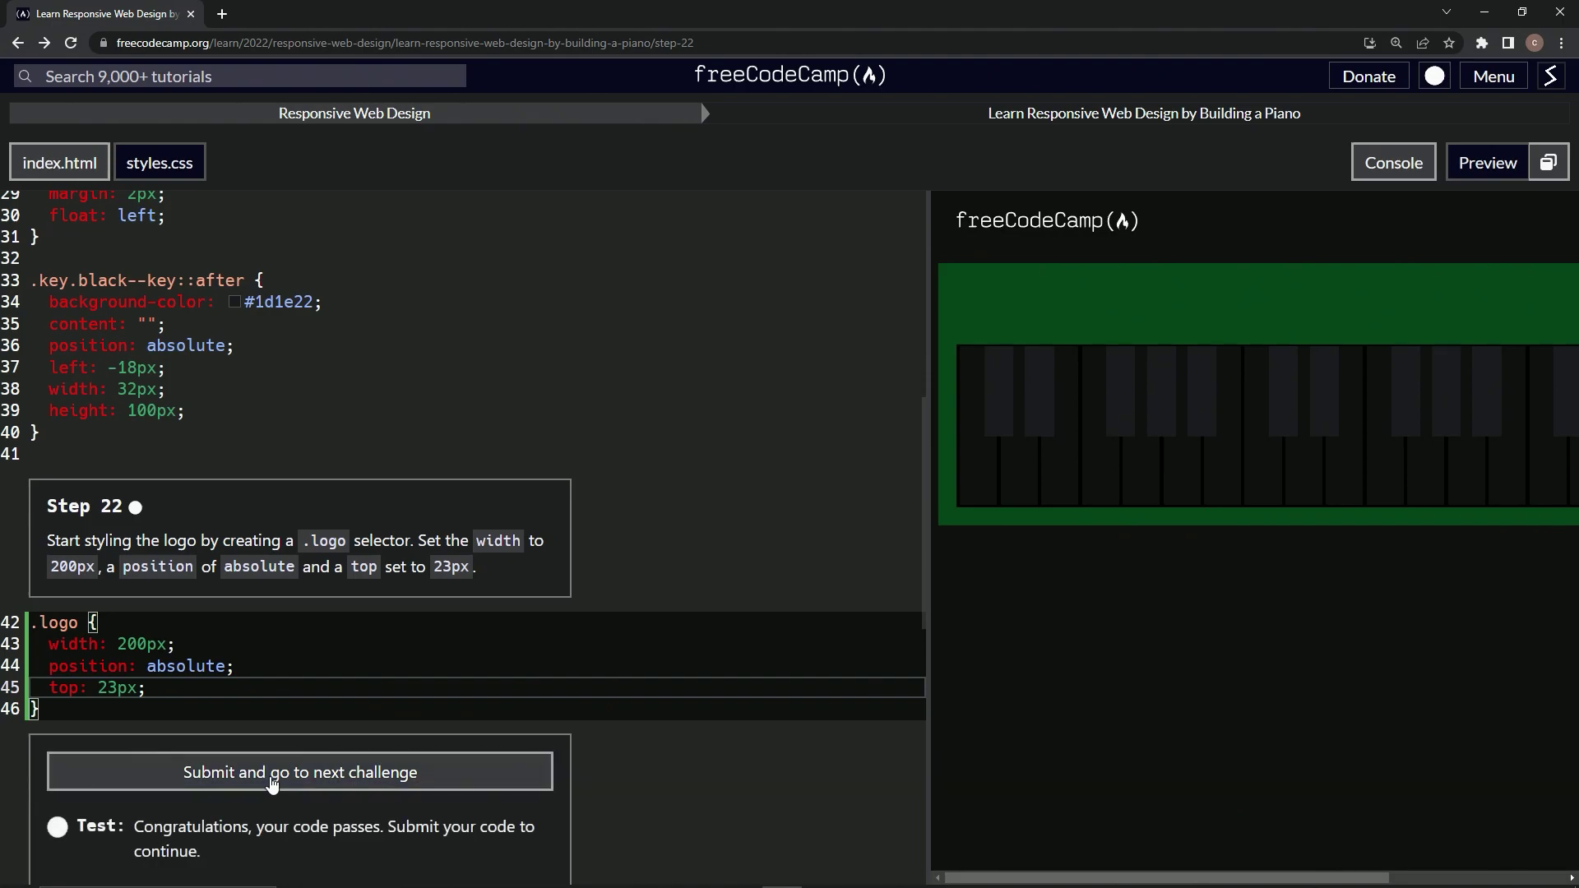
pyautogui.click(273, 780)
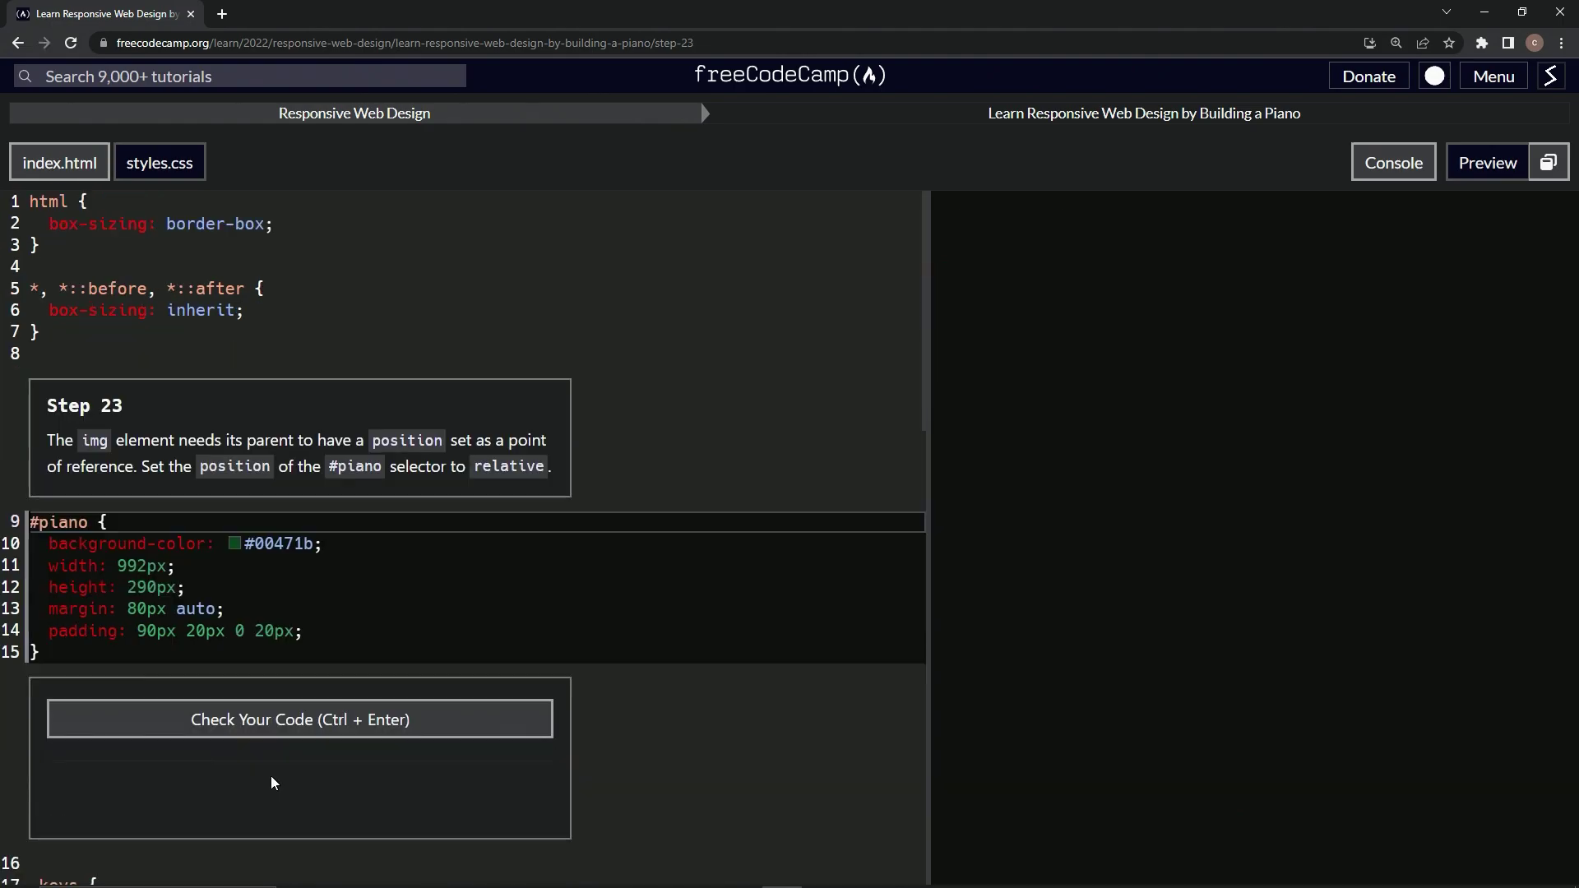